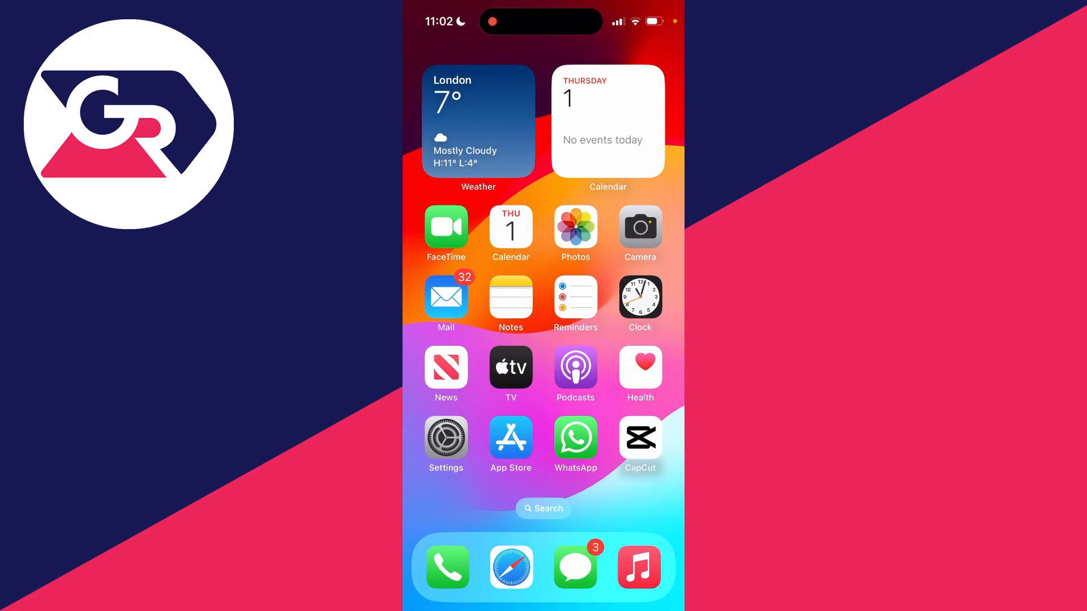
Step: Launch the Settings app from the Home Screen
{"action": "left_click", "coordinate": [446, 438]}
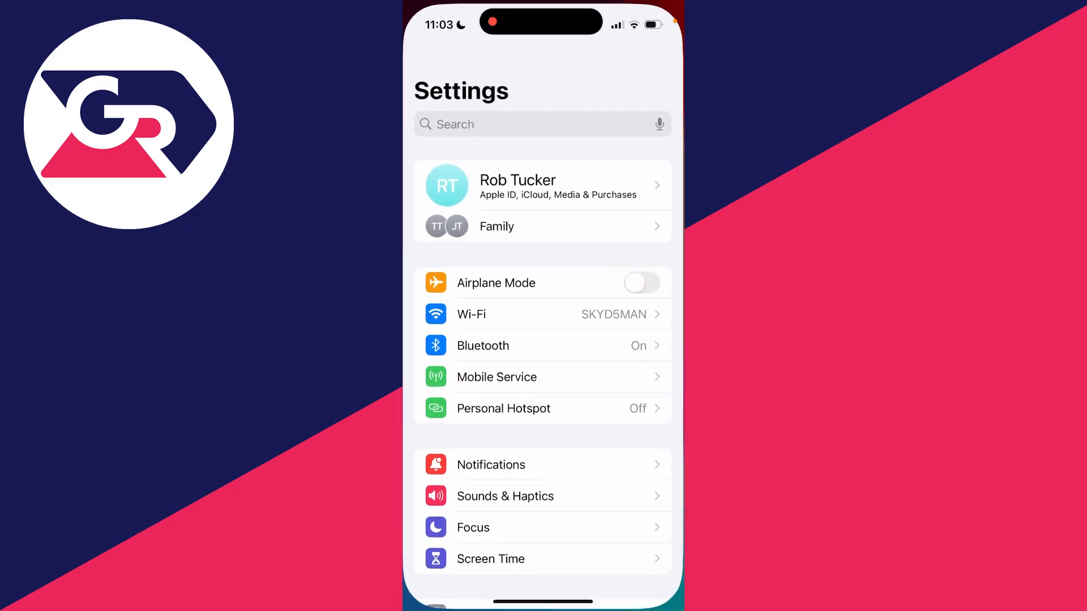
{"action": "scroll", "coordinate": [543, 382], "scroll_direction": "down", "scroll_amount": 5}
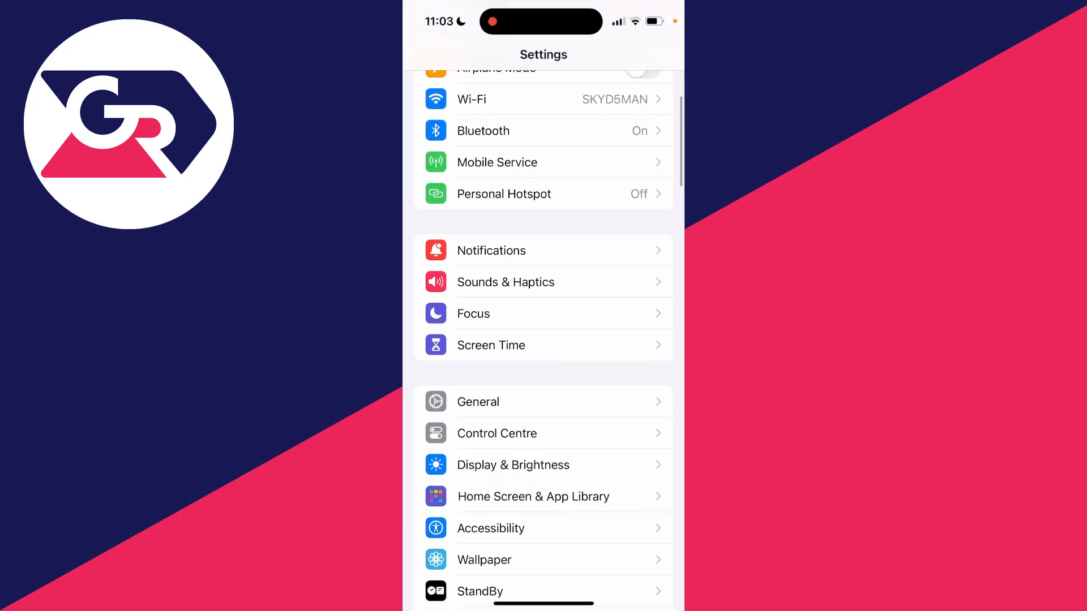
Step: Go into Screen Time from the main Settings list
{"action": "left_click", "coordinate": [543, 345]}
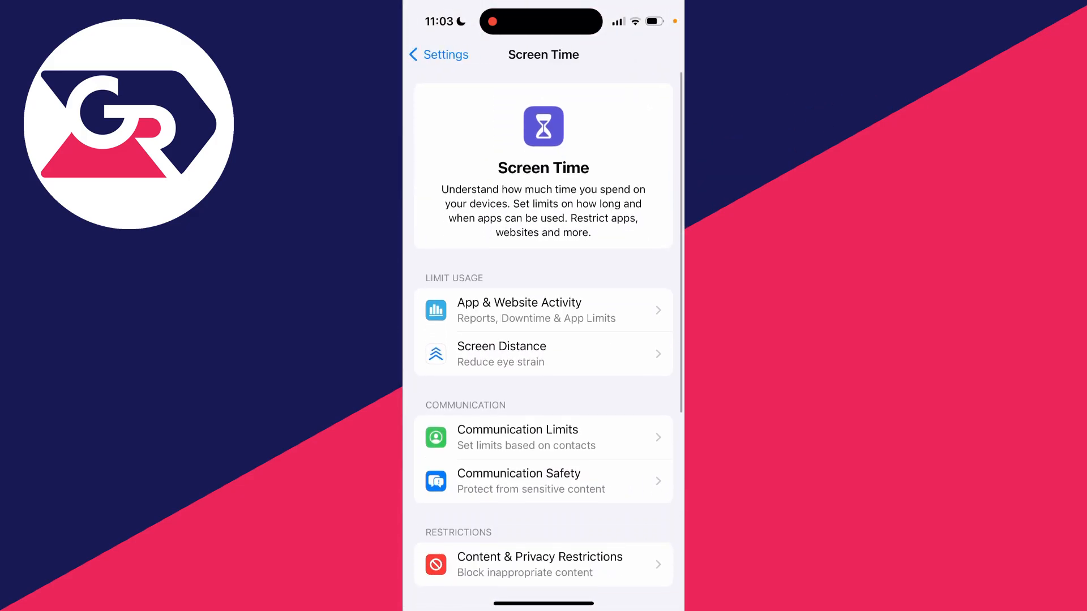
{"action": "scroll", "coordinate": [544, 382], "scroll_direction": "down", "scroll_amount": 5}
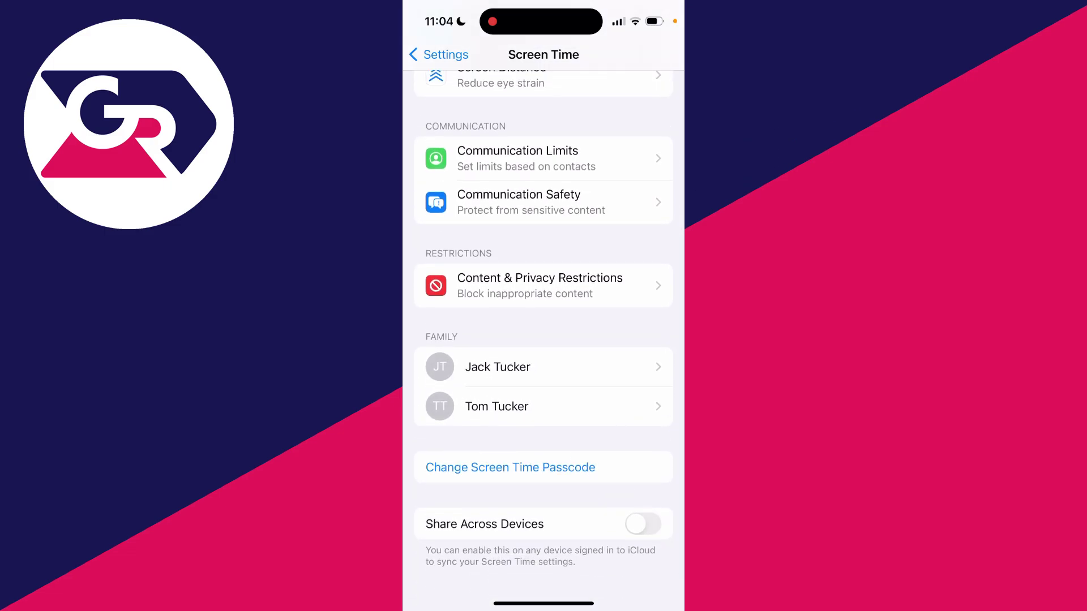
{"action": "scroll", "coordinate": [543, 340], "scroll_direction": "up", "scroll_amount": 1}
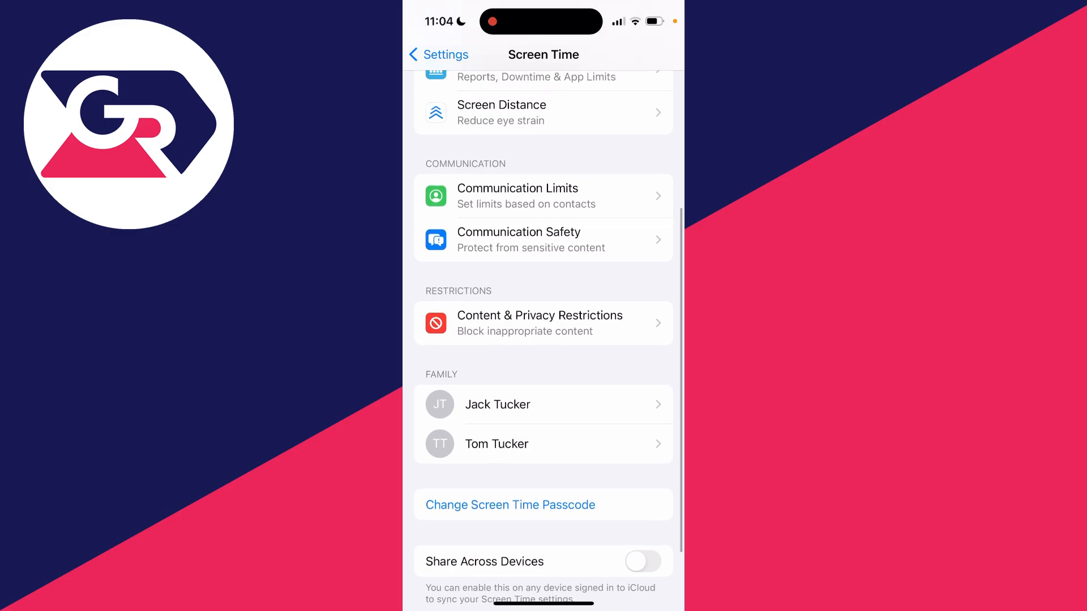
Step: Reach the Allowed Apps list through Content & Privacy Restrictions to switch Safari off
{"action": "left_click", "coordinate": [539, 323]}
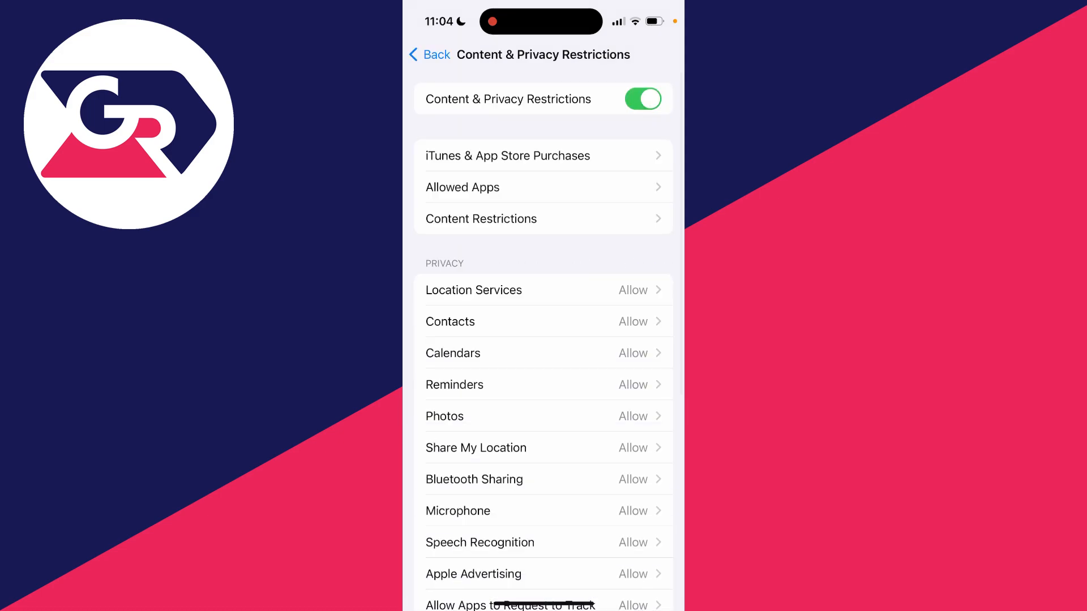
{"action": "left_click", "coordinate": [544, 187]}
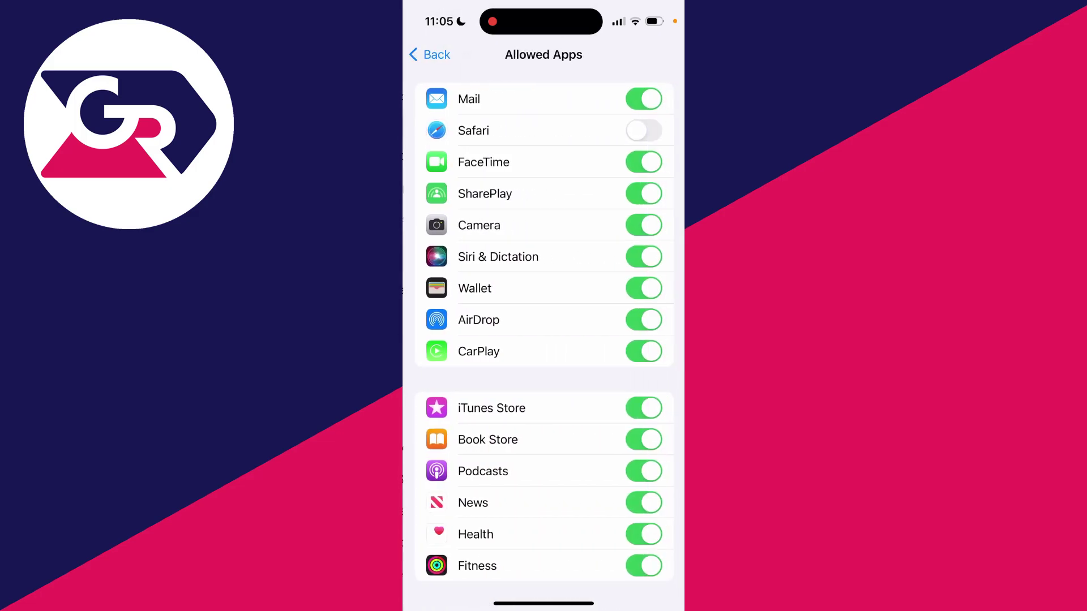
Step: Switch the Safari toggle back on in Allowed Apps so it reappears
{"action": "left_click", "coordinate": [643, 130]}
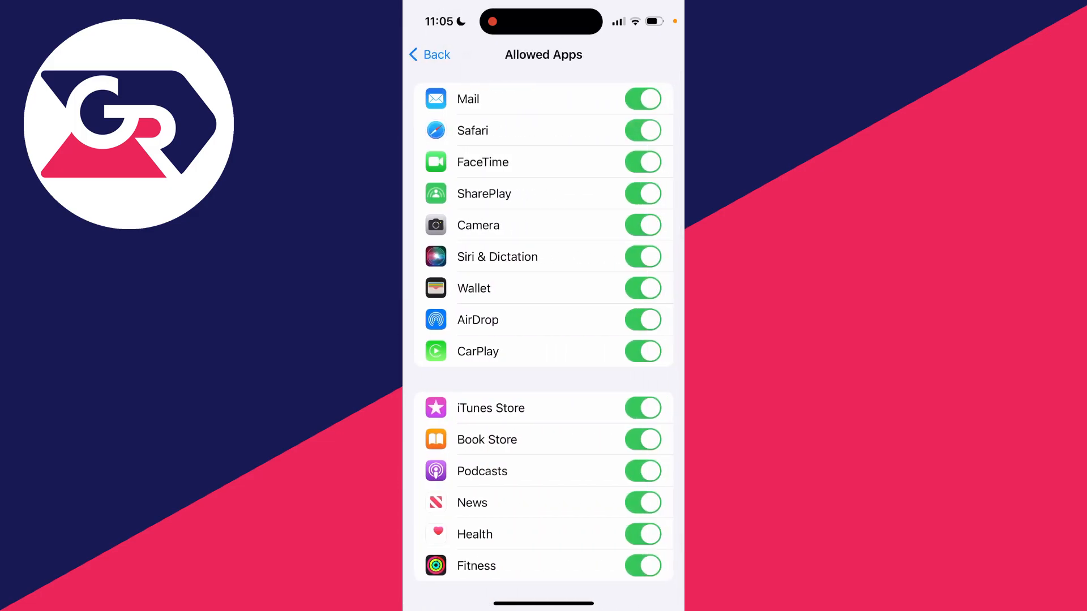